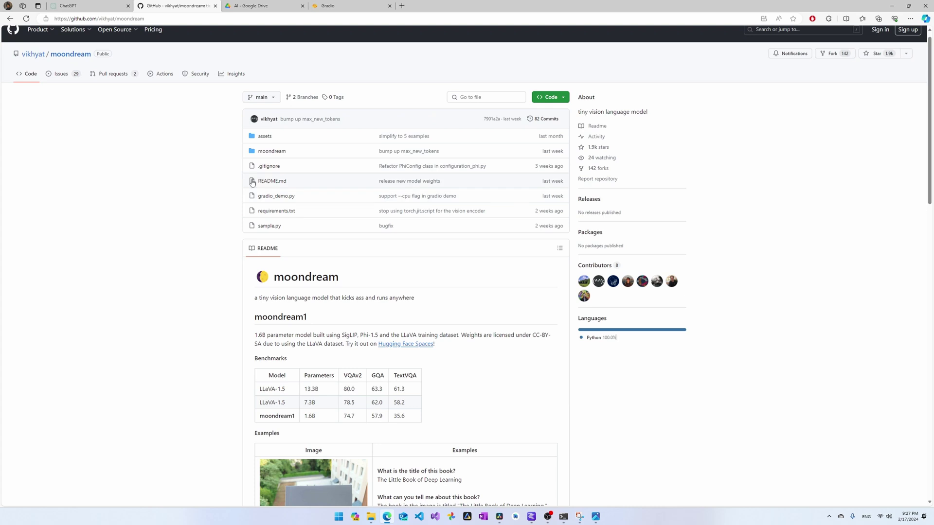
left_click_drag(145, 18, 54, 19)
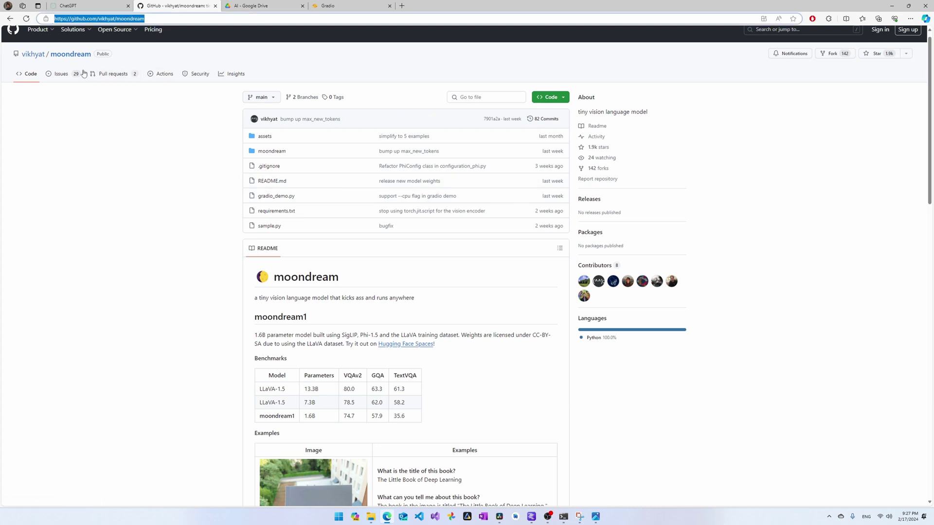
left_click(139, 279)
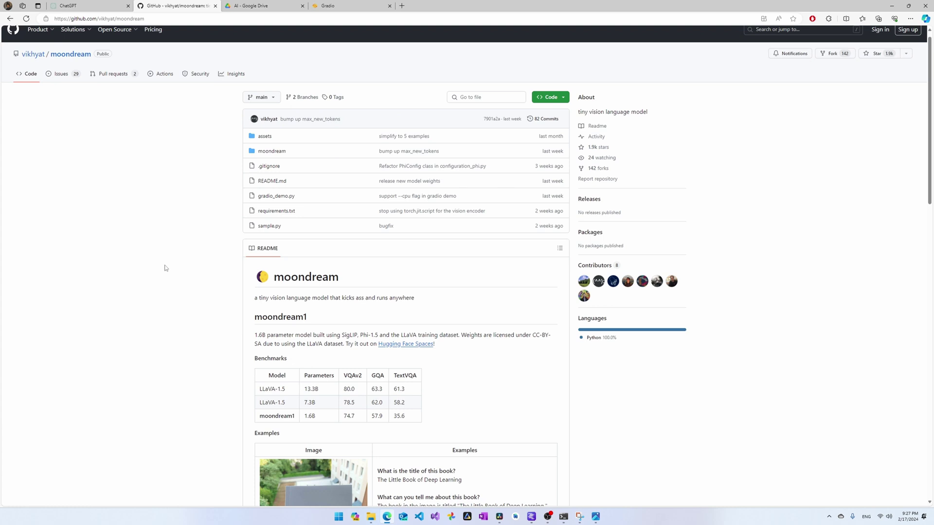
scroll(164, 268, "down", 9)
left_click_drag(396, 152, 463, 313)
left_click(626, 346)
scroll(591, 336, "down", 3)
scroll(589, 328, "down", 5)
left_click_drag(263, 236, 416, 346)
left_click(454, 365)
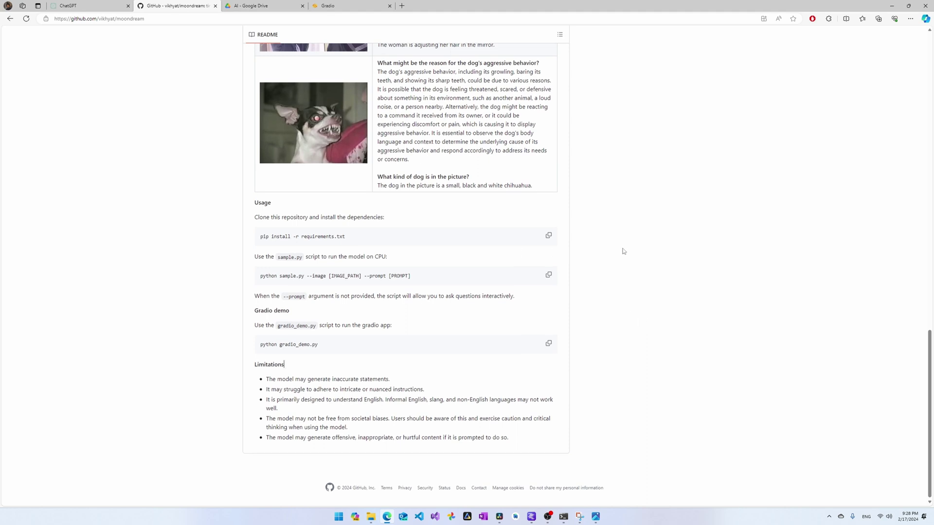
left_click_drag(346, 237, 247, 238)
left_click(228, 247)
left_click_drag(329, 343, 249, 343)
left_click(647, 349)
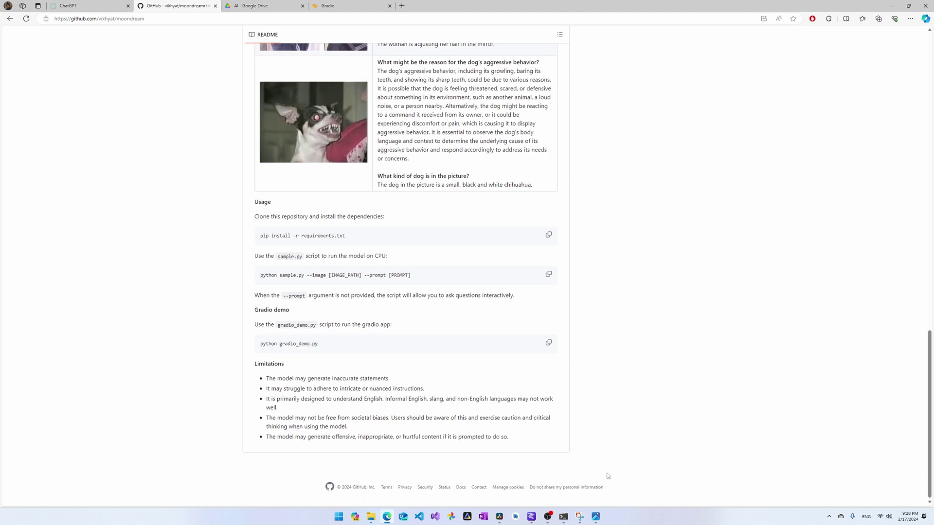
left_click(563, 517)
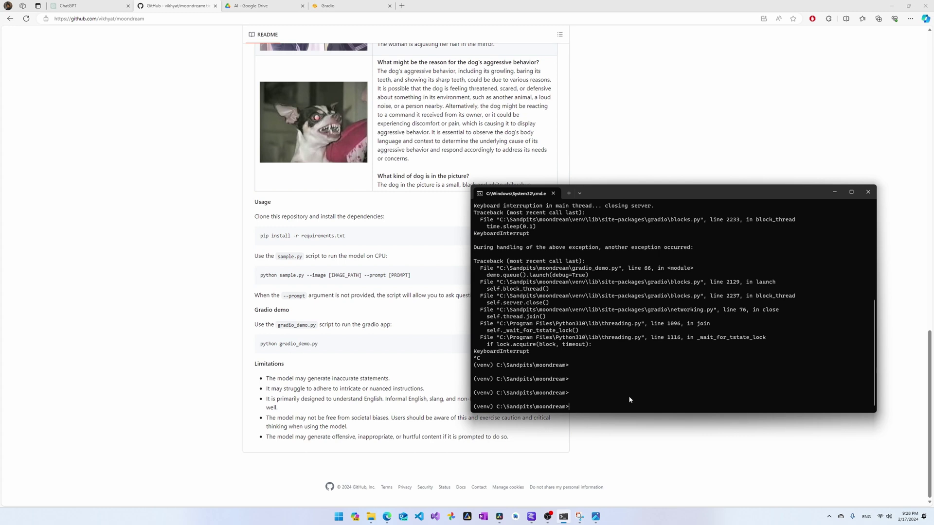
Relaunch the moondream demo with python gradio_demo.py and view it at 127.0.0.1:7860 in the browser.
type("python gradio_demo.py")
key("Return")
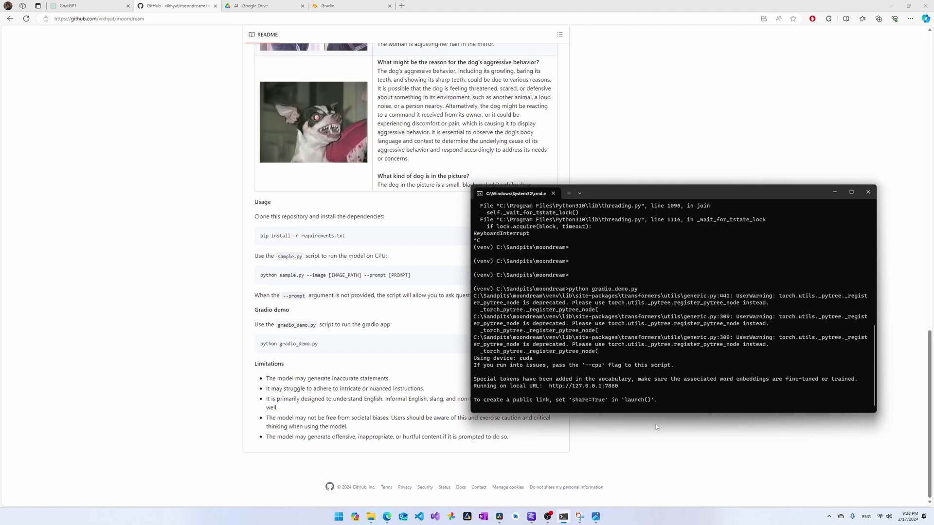
left_click(353, 5)
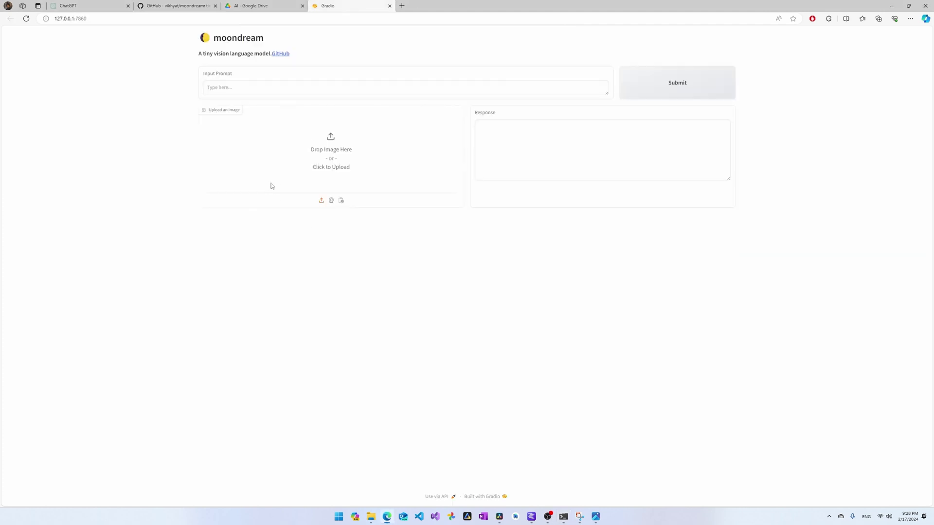
Drag the G35OilPumpInstall diagram from the AIVideos folder onto the upload box.
left_click(372, 516)
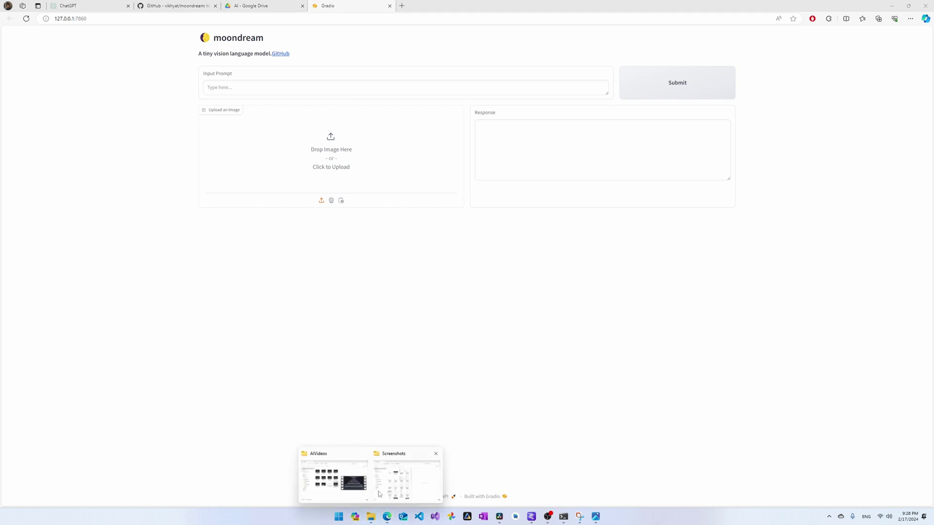
mouse_move(395, 486)
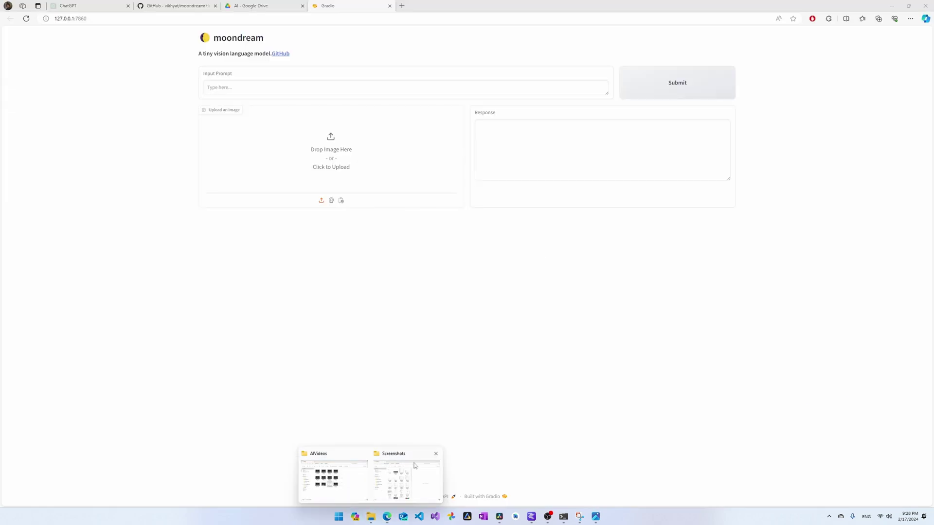
left_click(354, 478)
left_click_drag(641, 238, 336, 149)
Ask for the correct oil pump cover bolt torque and highlight moondream's 10 Nm answer.
left_click(257, 89)
type("What is the co")
type("rrect t")
type("orque fro")
type("or th")
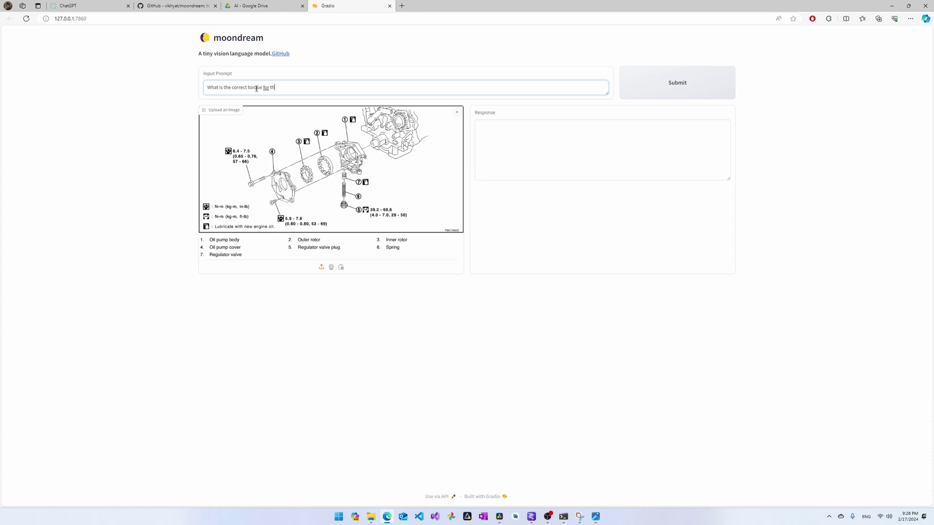
type("e oil pump cover bolt")
left_click(646, 85)
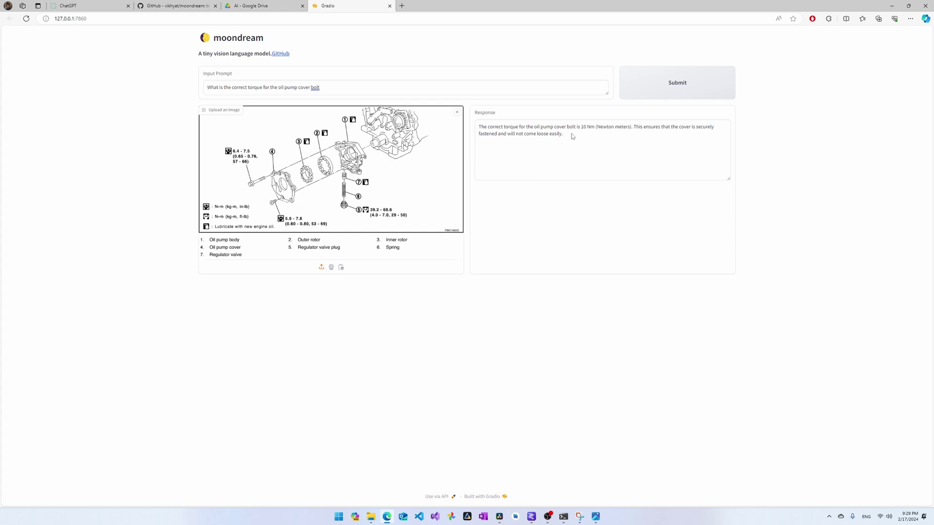
left_click_drag(478, 127, 590, 134)
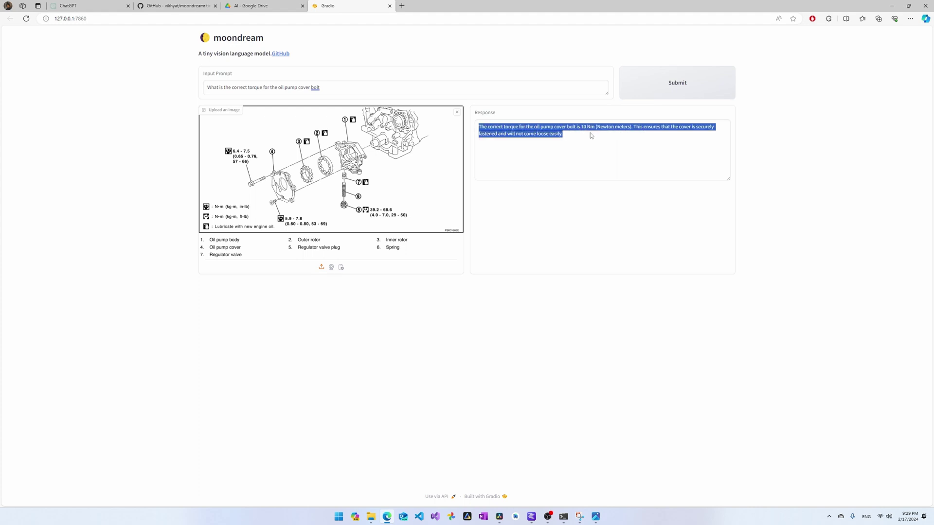
Highlight the 10 Nm value in moondream's answer.
left_click(571, 156)
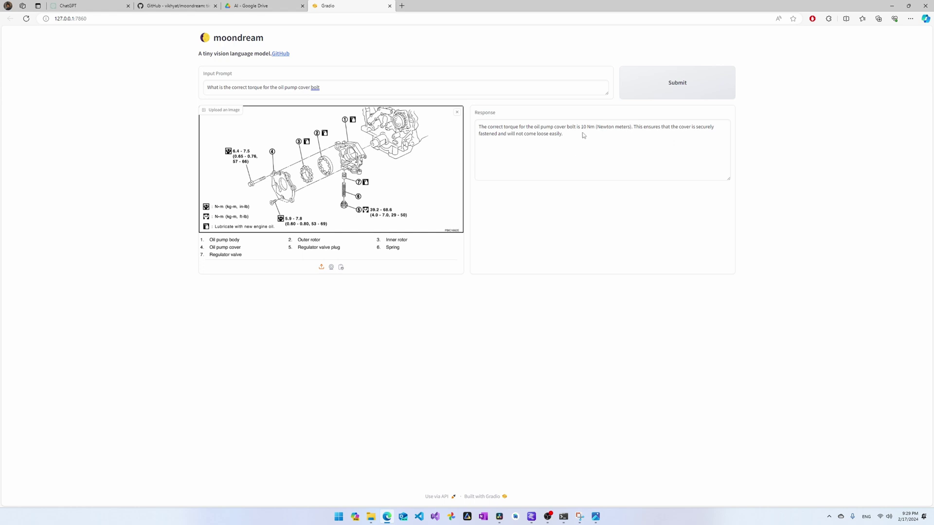
left_click_drag(581, 127, 632, 130)
left_click(542, 164)
Append 'according to the diagram' to the question and resubmit it.
left_click(346, 91)
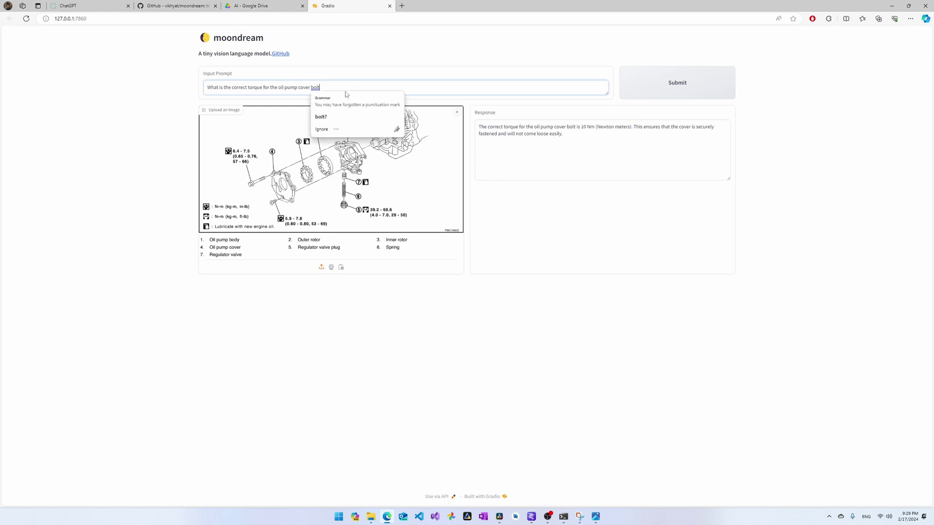
type("according to the dia")
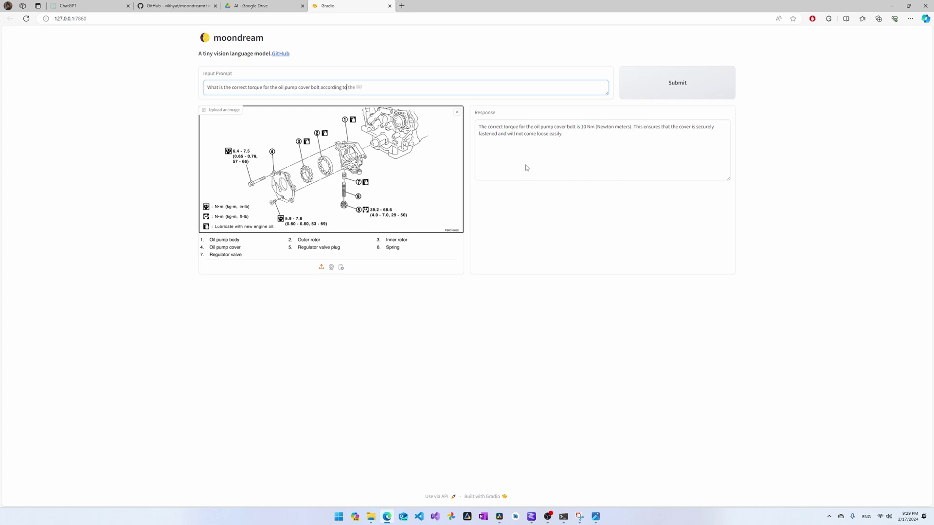
type("gram")
left_click(682, 91)
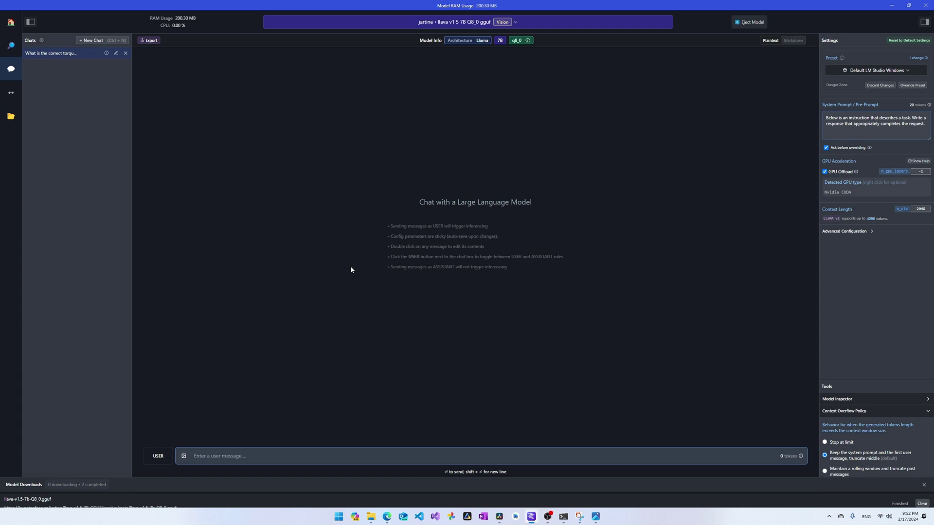
Browse the LM Studio Home model list, then return to the chat with the llava v1.5 7B Q8_0 model.
left_click(11, 21)
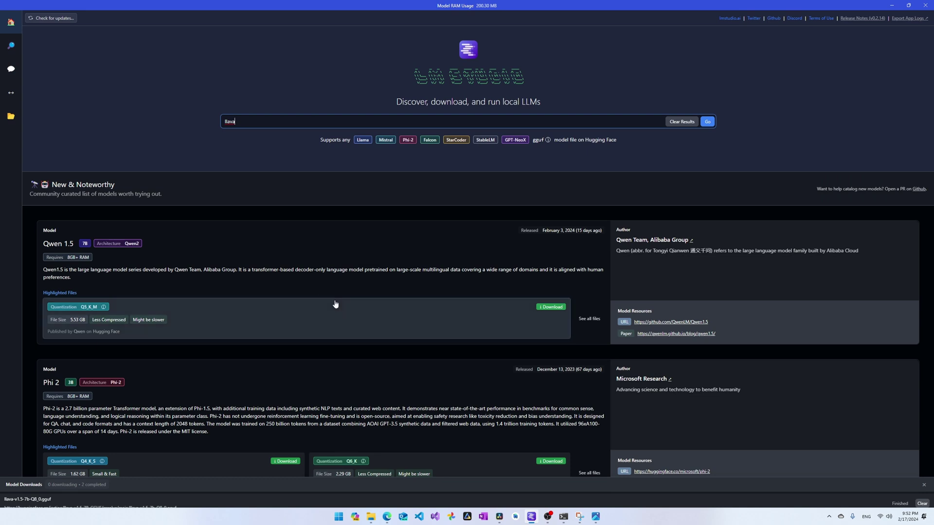
scroll(340, 313, "down", 3)
scroll(350, 324, "down", 2)
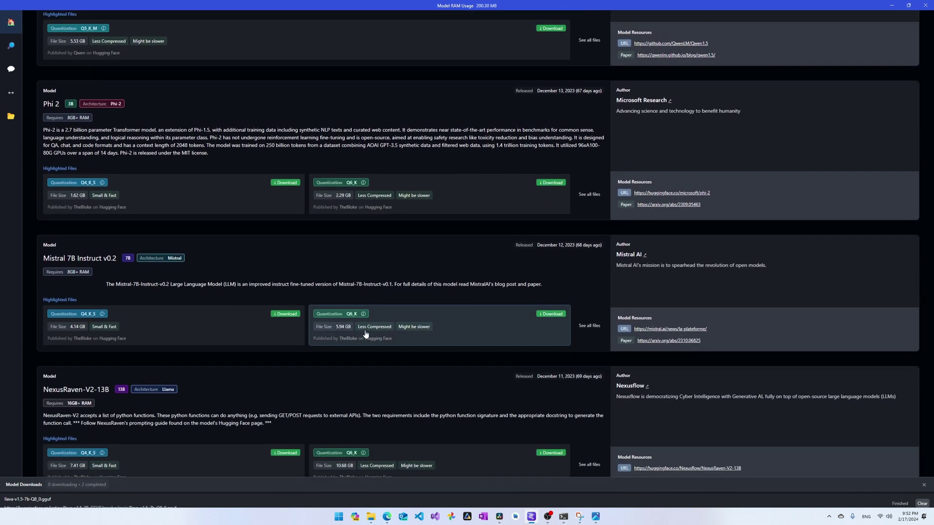
scroll(367, 342, "up", 5)
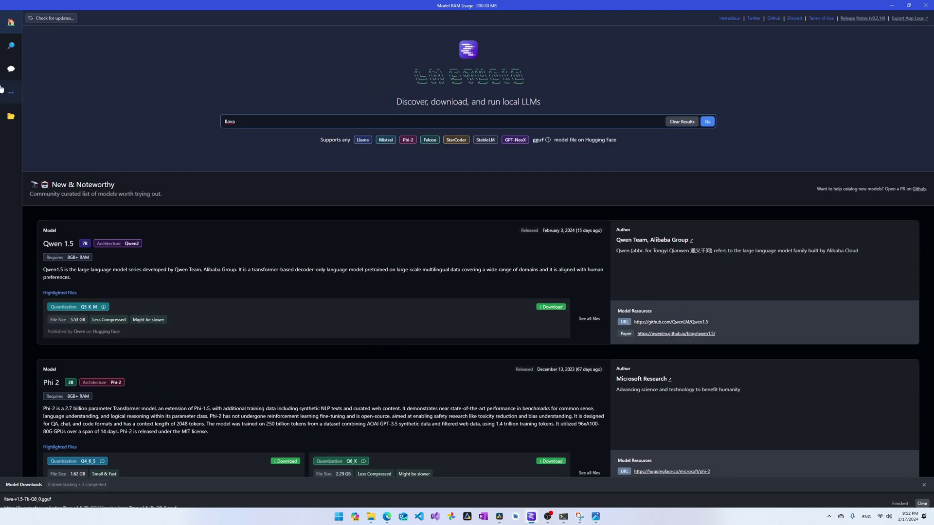
left_click(11, 68)
Send llava the G35OilPump diagram with 'What is the correct torque for the oul pump cover bolt?'.
left_click(184, 456)
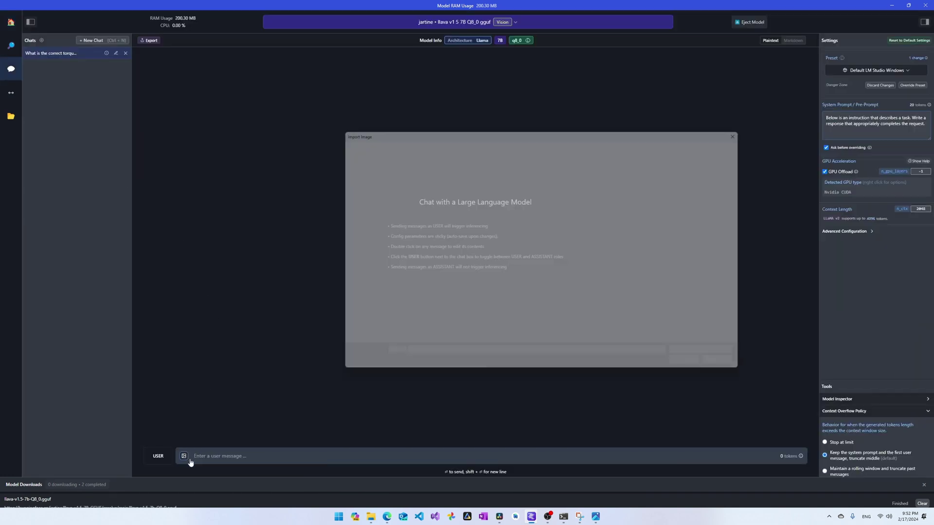
double_click(421, 204)
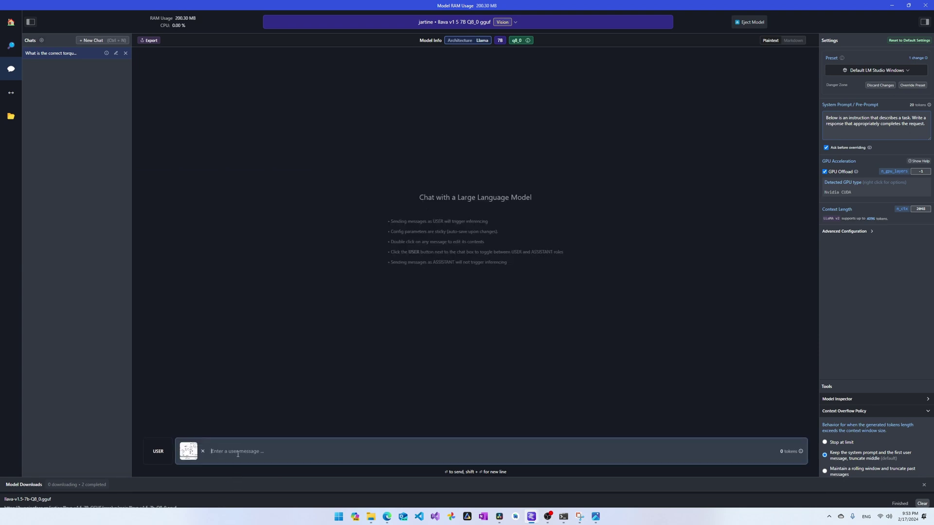
type("What is the corr")
type("ect torque for the ")
type("ou")
type("l")
type(" pump cover")
type(" bolt?")
key("Return")
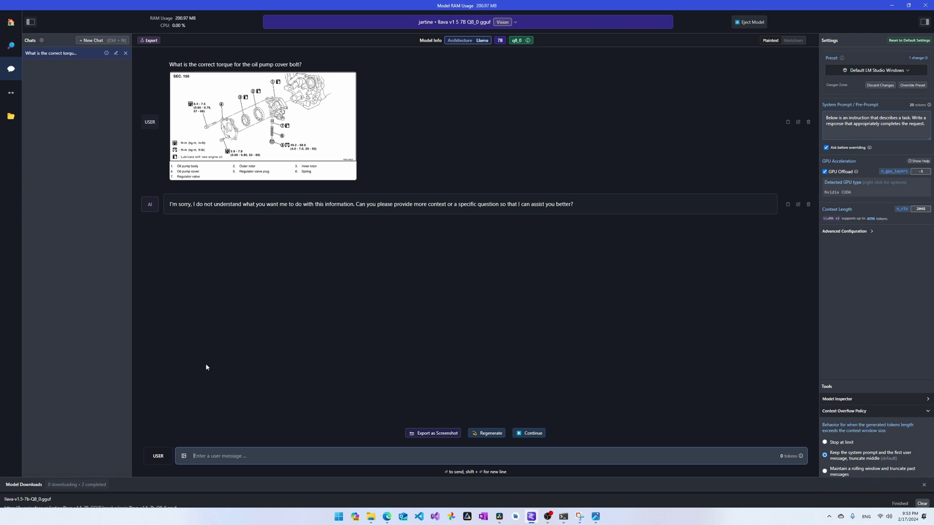
Copy the first torque question into the message box.
left_click_drag(303, 65, 171, 67)
key("ctrl+c")
left_click(235, 456)
key("ctrl+v")
Insert 'according to the diagram' before the '?' and send, getting 19 Nm.
key("Left")
type("according to the diagram")
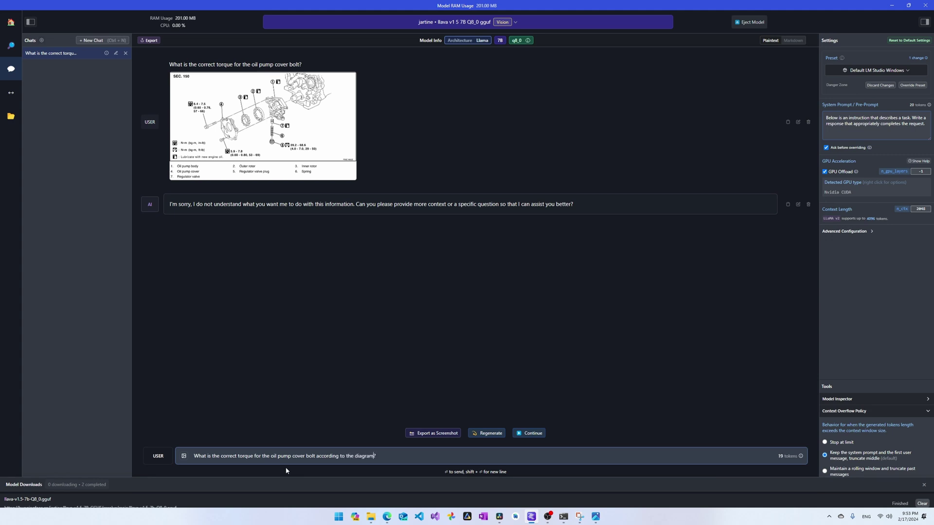
key("Return")
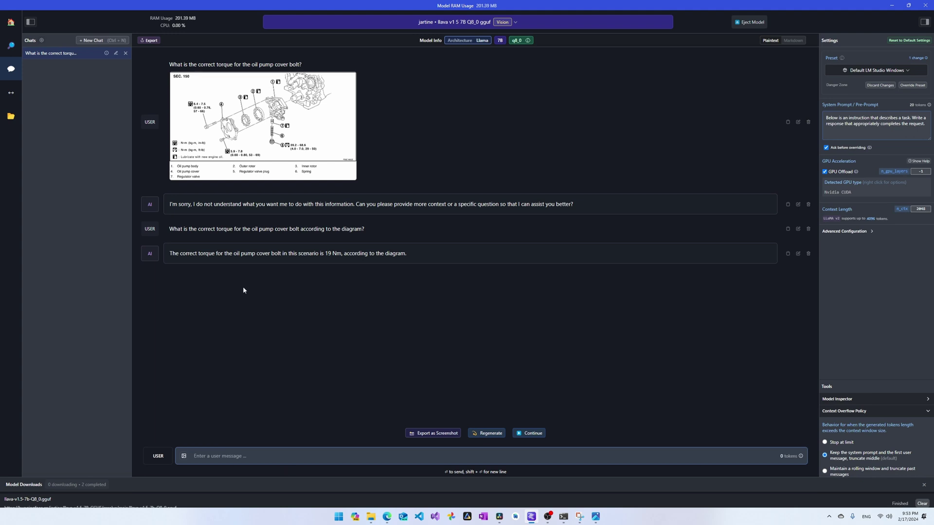
left_click_drag(366, 229, 169, 234)
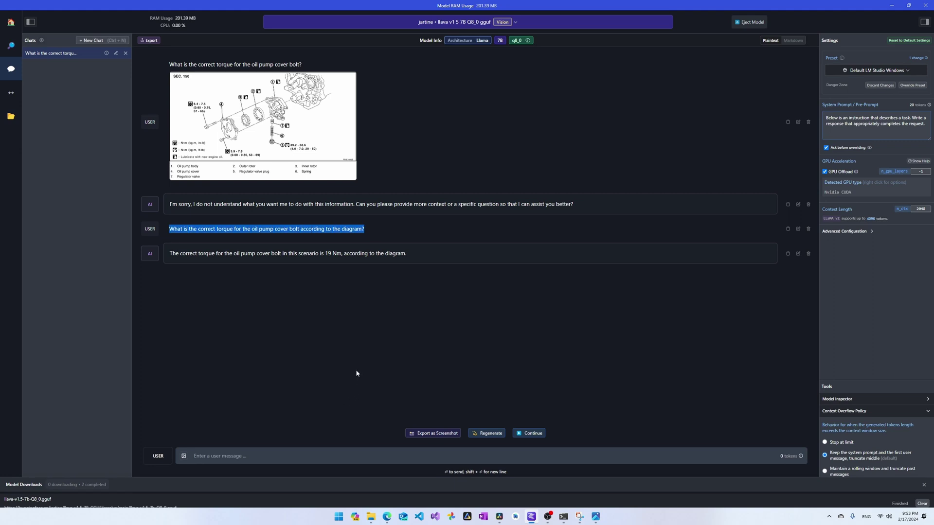
left_click(386, 114)
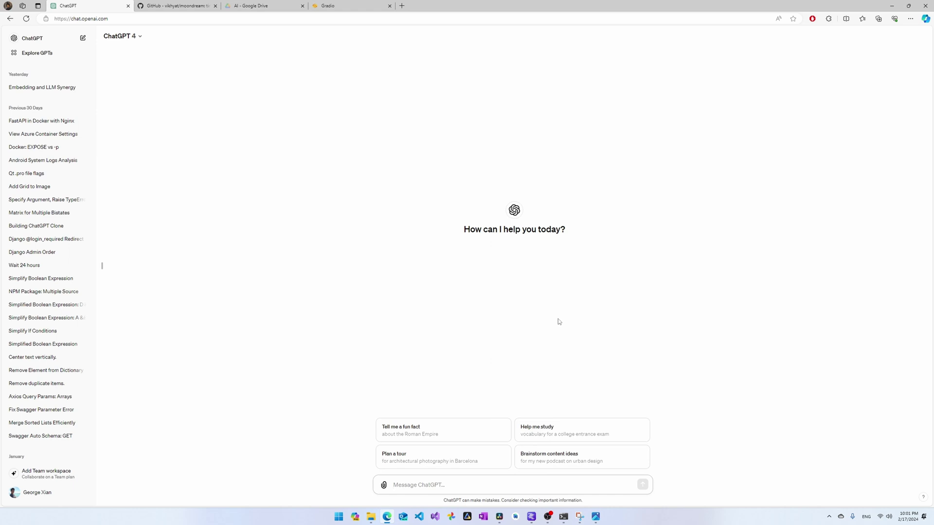
Send ChatGPT 4 the G35OilPump diagram with the cover-bolt torque question and enlarge the image.
left_click(383, 486)
double_click(400, 249)
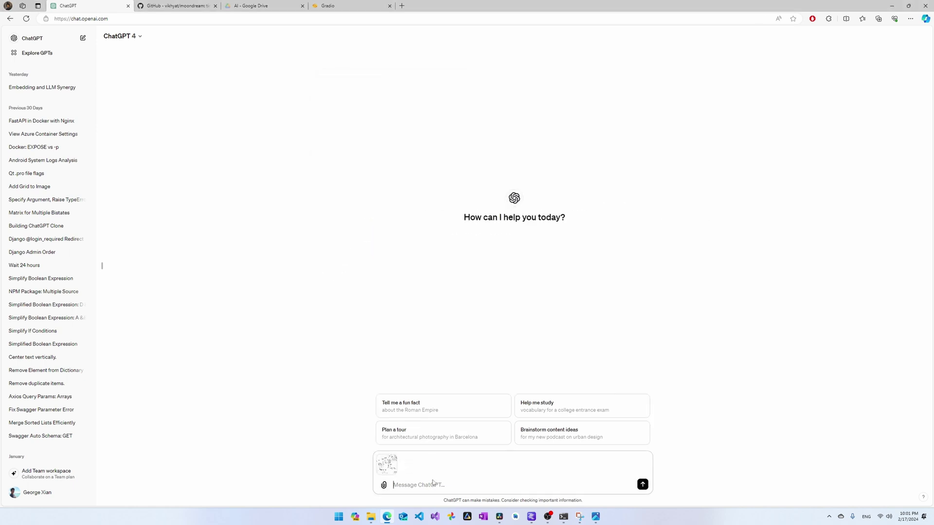
type("What is the correct torque for the oil pump cover bolt?")
key("Return")
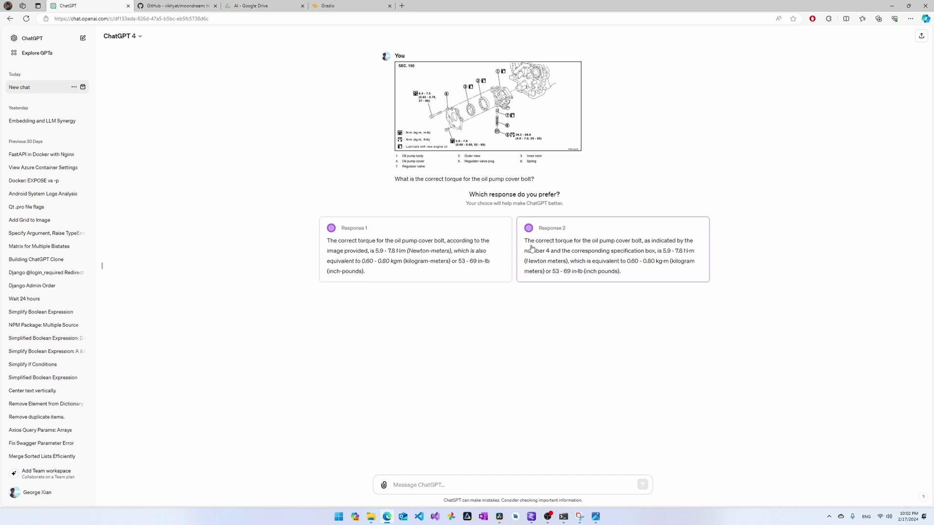
left_click(478, 125)
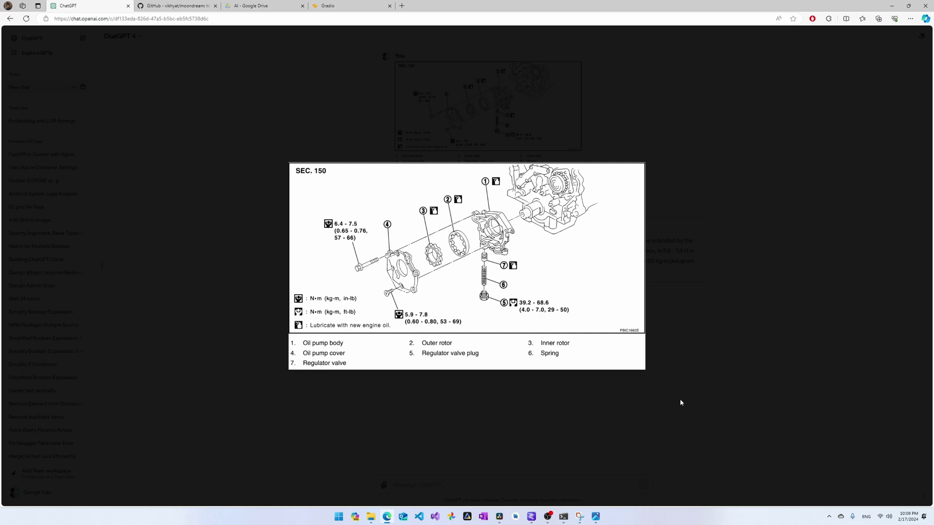
left_click(680, 403)
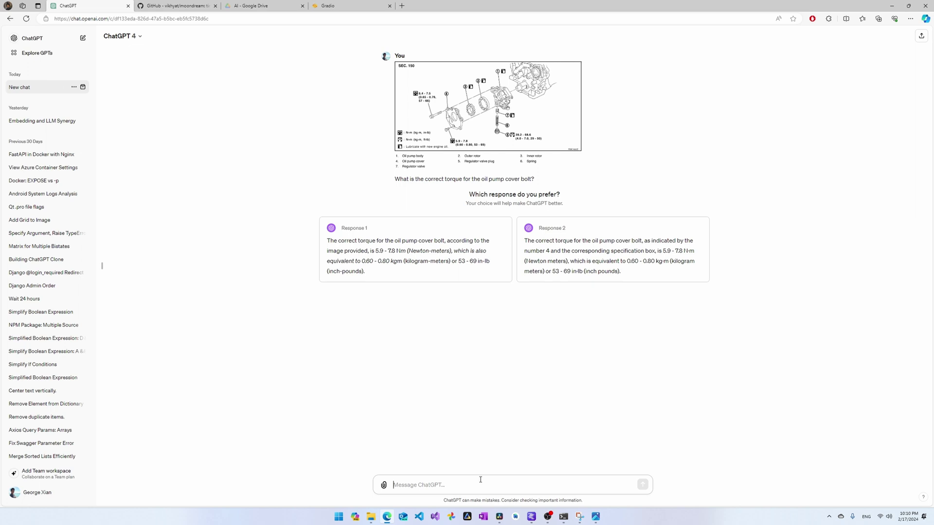
Tell ChatGPT 'That is the torque of the screw, I want the torque of the bolt' and enlarge the diagram.
type("That is the torque for t")
key("BackSpace")
key("BackSpace")
type("of the scrwe")
key("BackSpace")
key("BackSpace")
type("ew, I want the torque of the bolt")
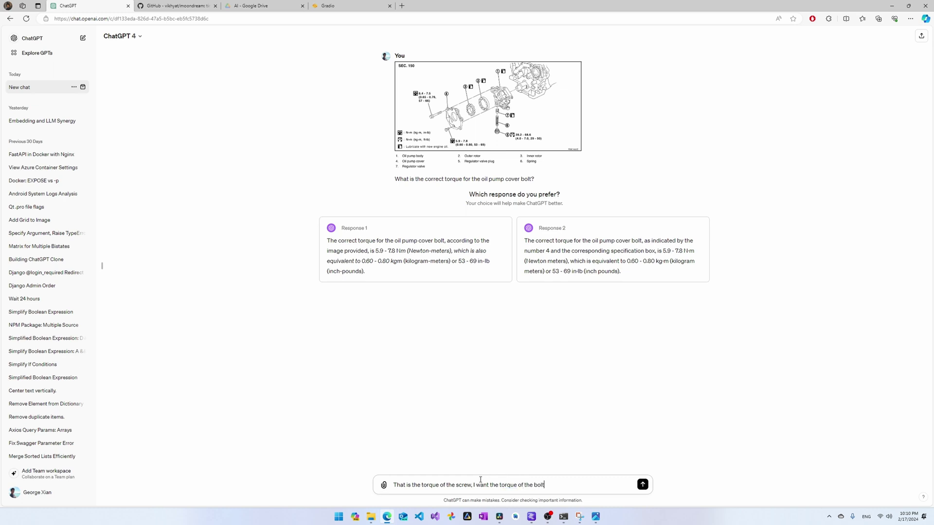
key("Return")
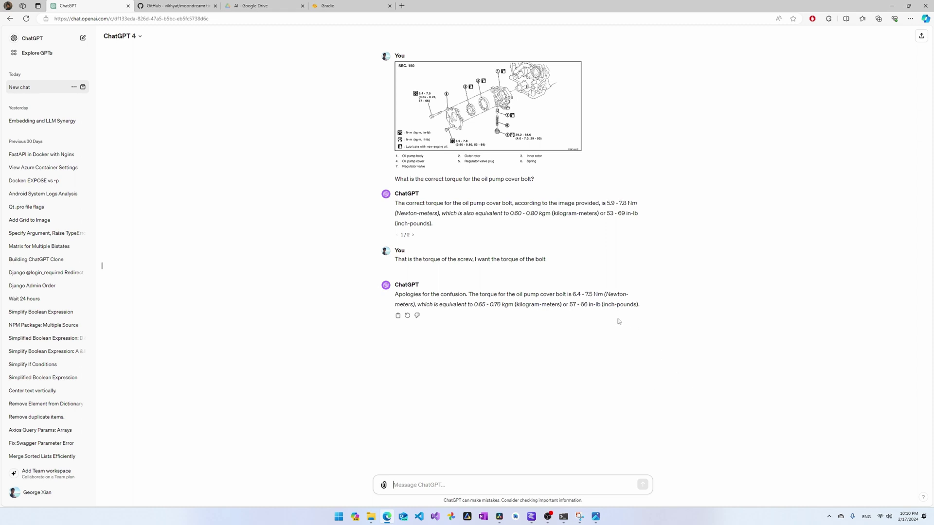
left_click(572, 69)
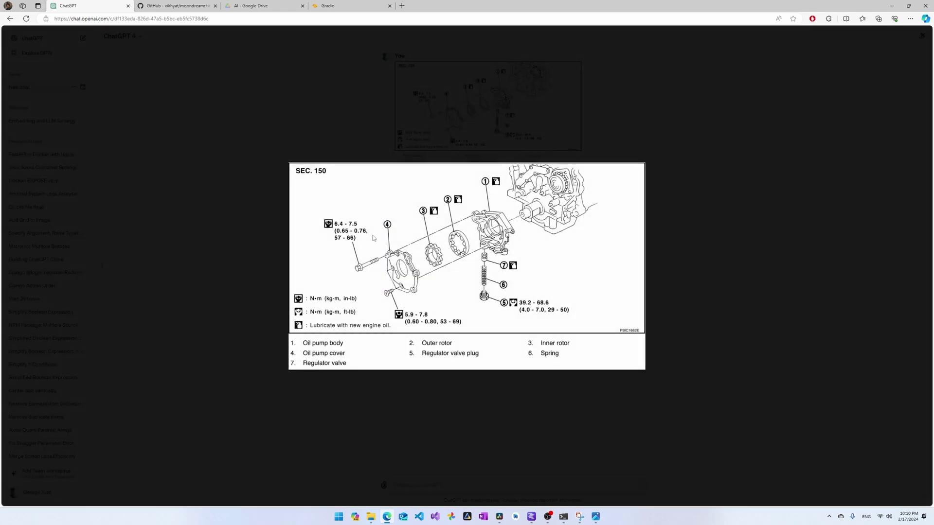